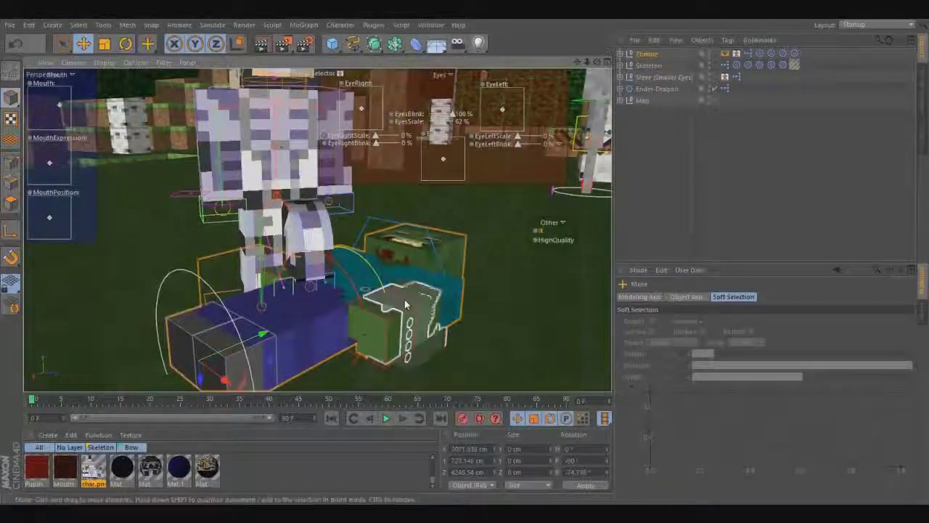
- Select the skeleton character's arm goal control, then the grass ground object
{"action": "left_click", "coordinate": [366, 339]}
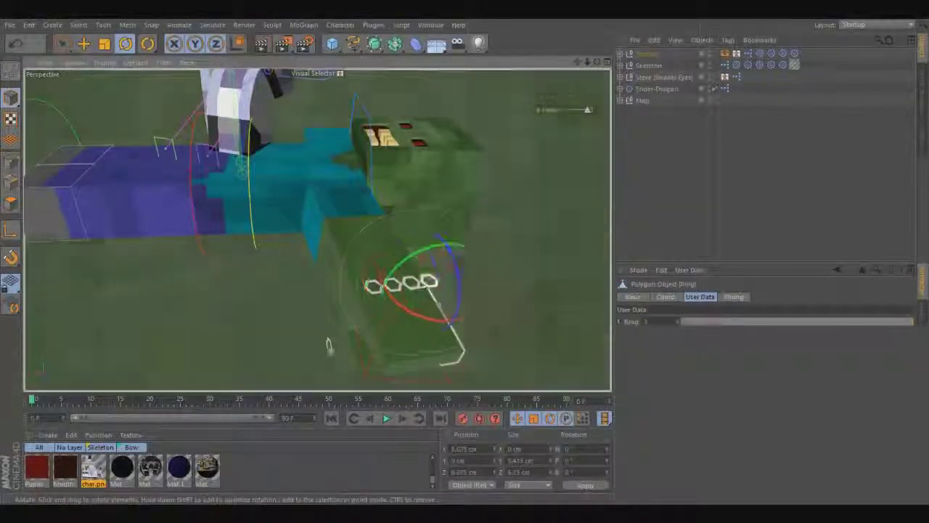
{"action": "left_click", "coordinate": [329, 346]}
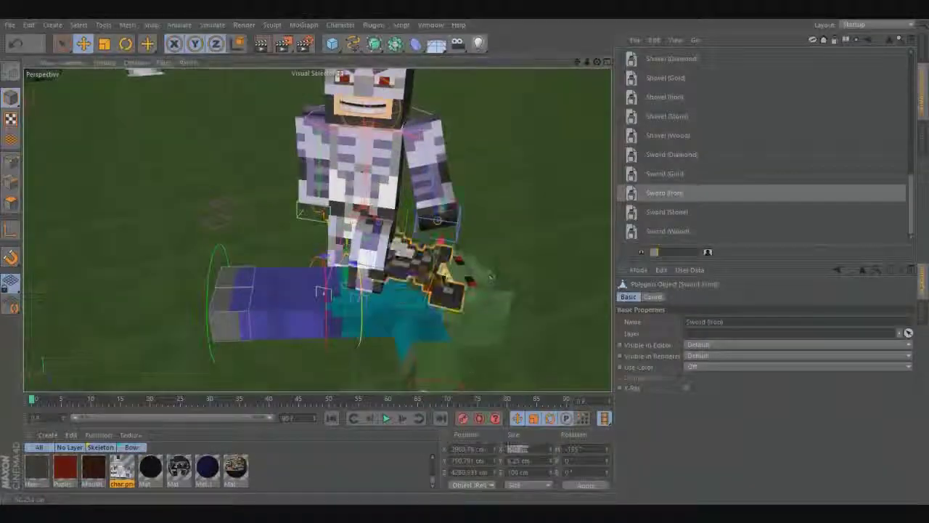
- Use the Rotate tool to turn the iron sword into the skeleton's hand
{"action": "key", "text": "r"}
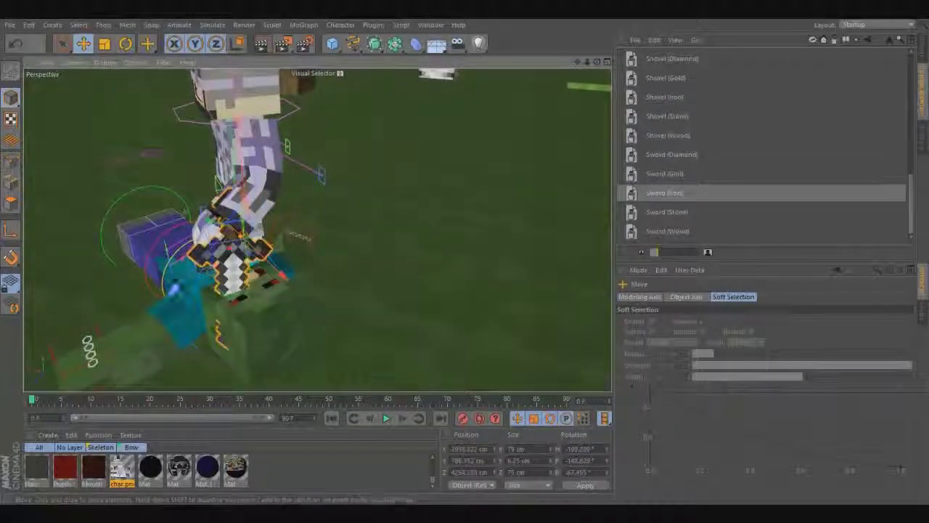
{"action": "key", "text": "r"}
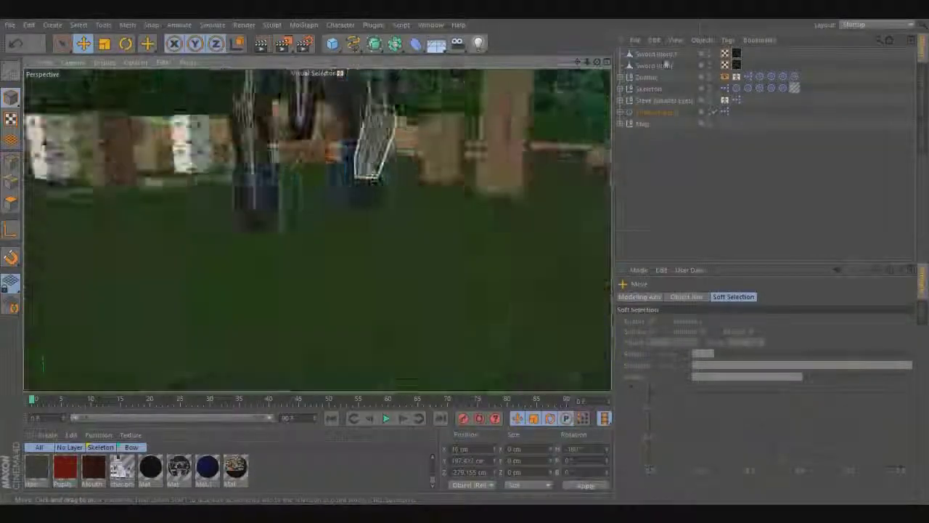
- Drag two Ender Dragon foot controls right and downward to bend its legs
{"action": "left_click_drag", "start_coordinate": [376, 231], "coordinate": [416, 246]}
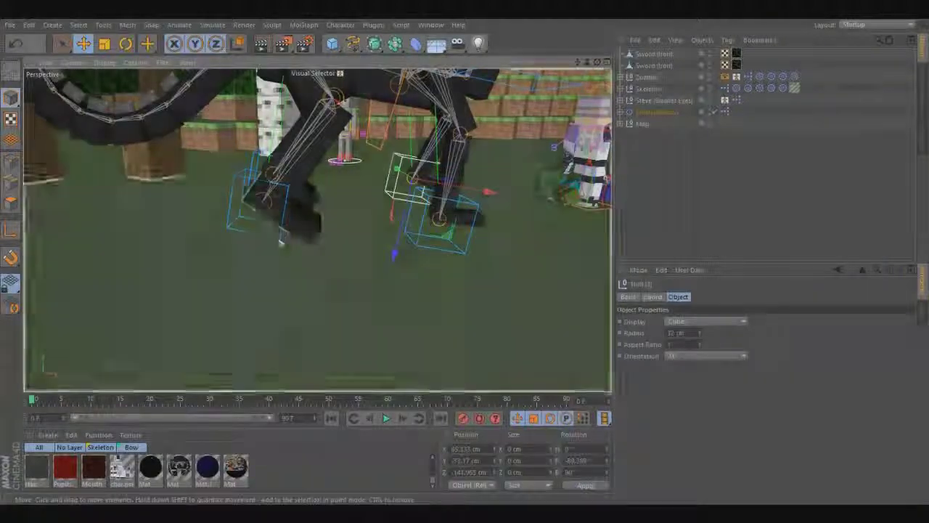
{"action": "left_click_drag", "start_coordinate": [262, 218], "coordinate": [282, 265]}
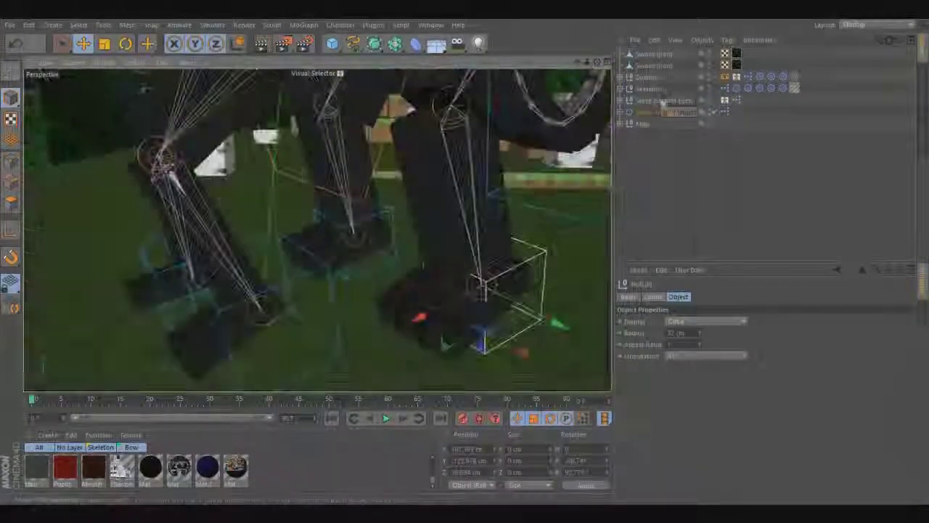